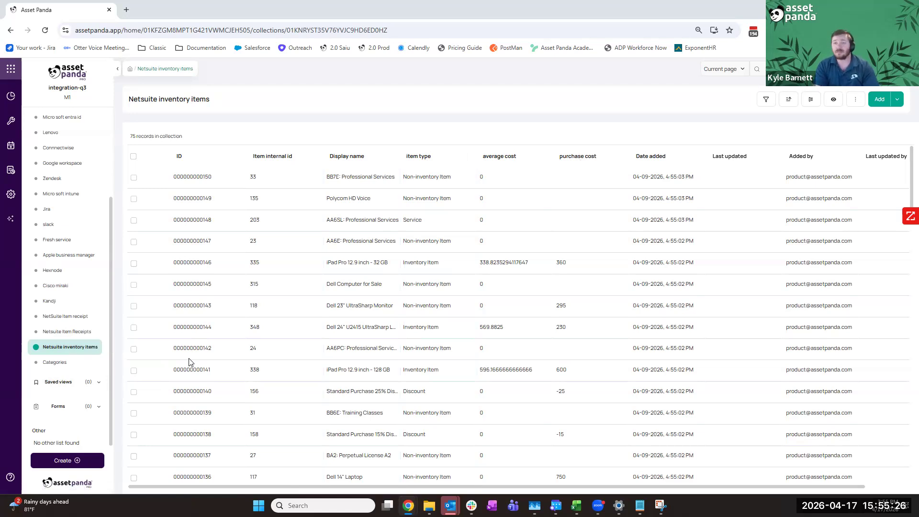
Open the integrations store for module M1 of the integration-q3 account, browse the available integrations and search for "nets"
{"action": "left_click", "coordinate": [11, 198]}
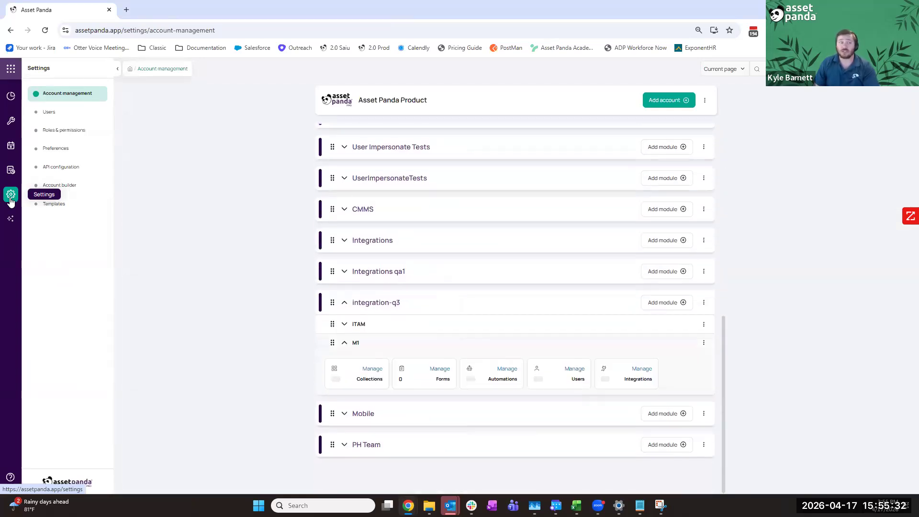
{"action": "left_click", "coordinate": [642, 371]}
{"action": "left_click", "coordinate": [482, 102]}
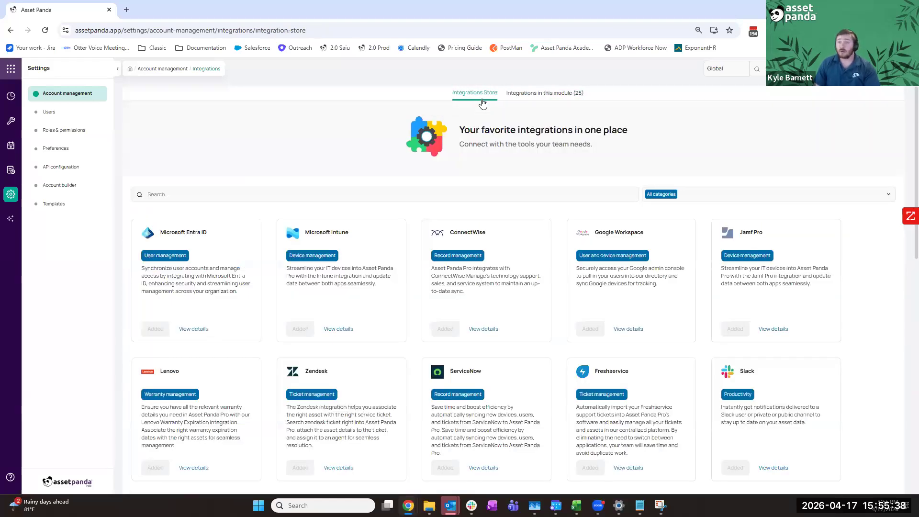
{"action": "scroll", "coordinate": [484, 180], "scroll_direction": "down", "scroll_amount": 10}
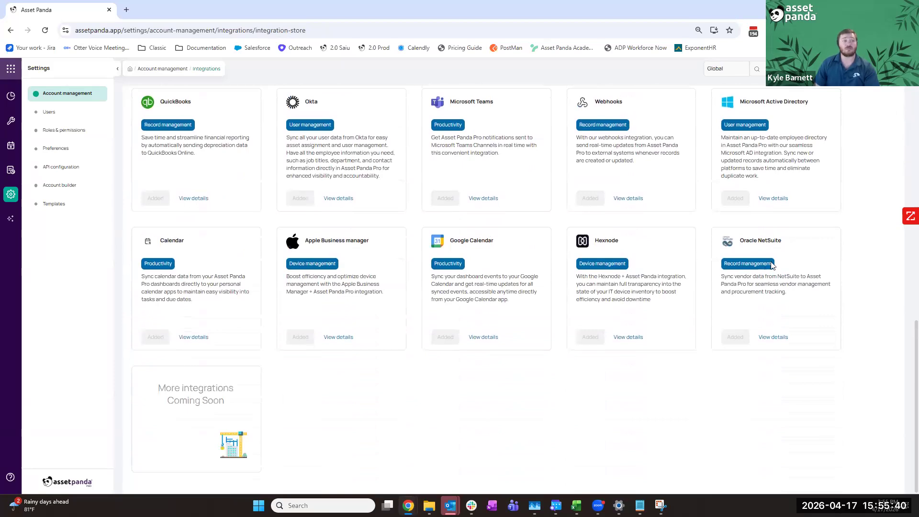
{"action": "scroll", "coordinate": [770, 242], "scroll_direction": "up", "scroll_amount": 10}
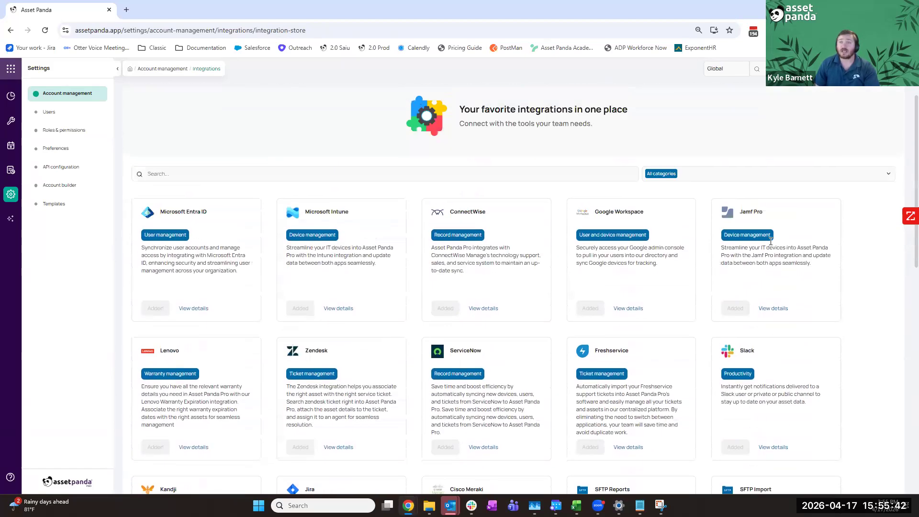
{"action": "left_click", "coordinate": [374, 197]}
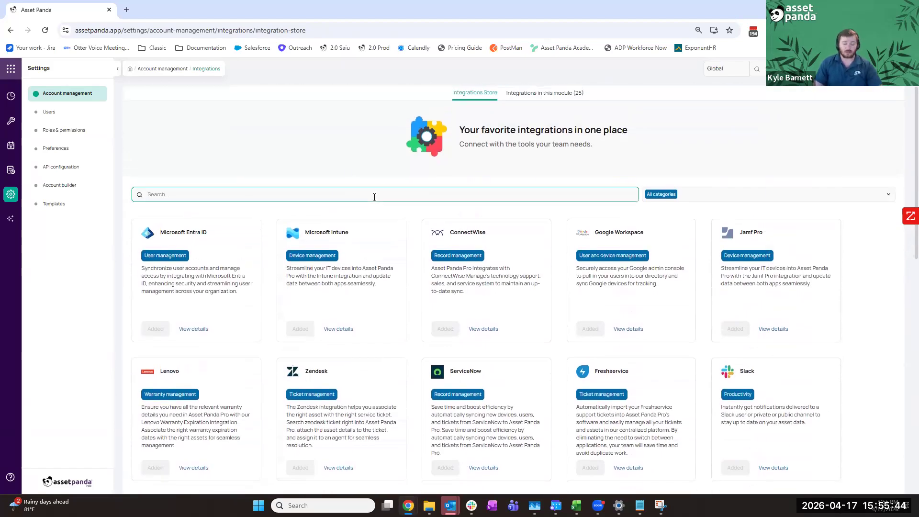
{"action": "type", "text": "nets"}
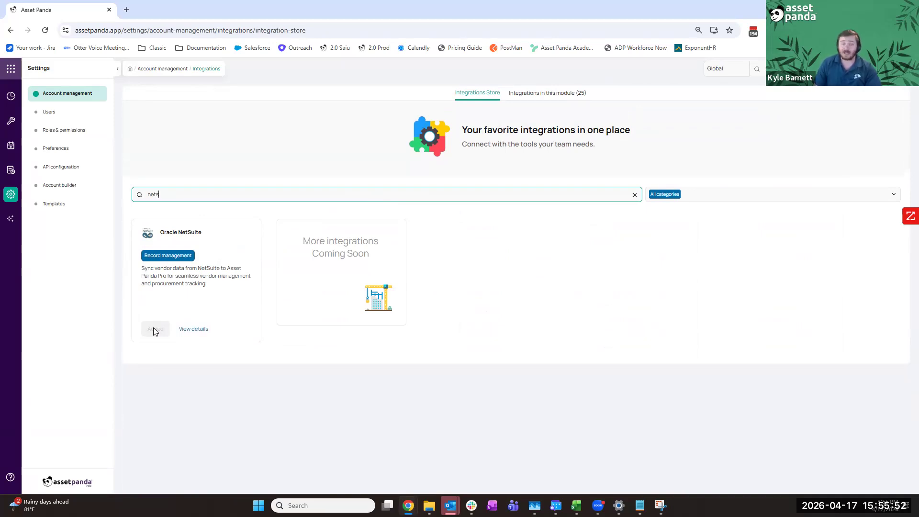
Open the configuration of the Oracle NetSuite integration already added to this module and continue to its mapping list
{"action": "left_click", "coordinate": [562, 95]}
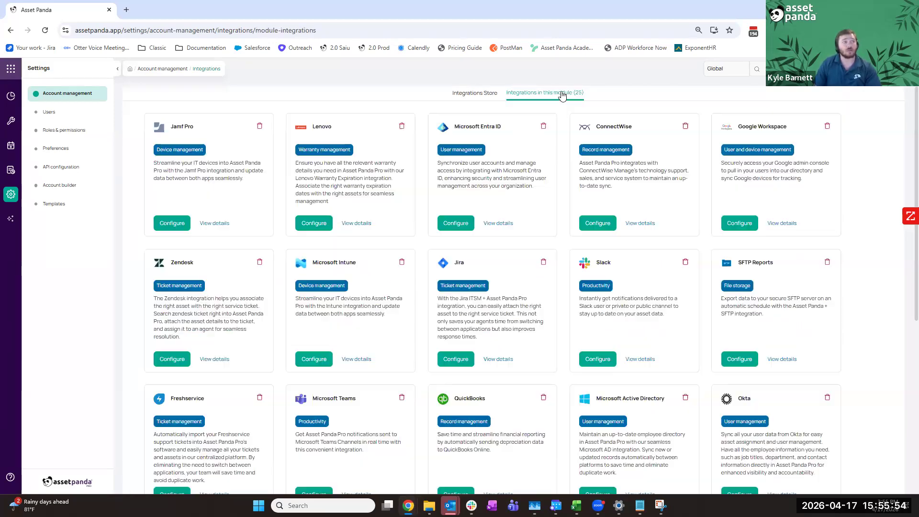
{"action": "scroll", "coordinate": [569, 203], "scroll_direction": "down", "scroll_amount": 6}
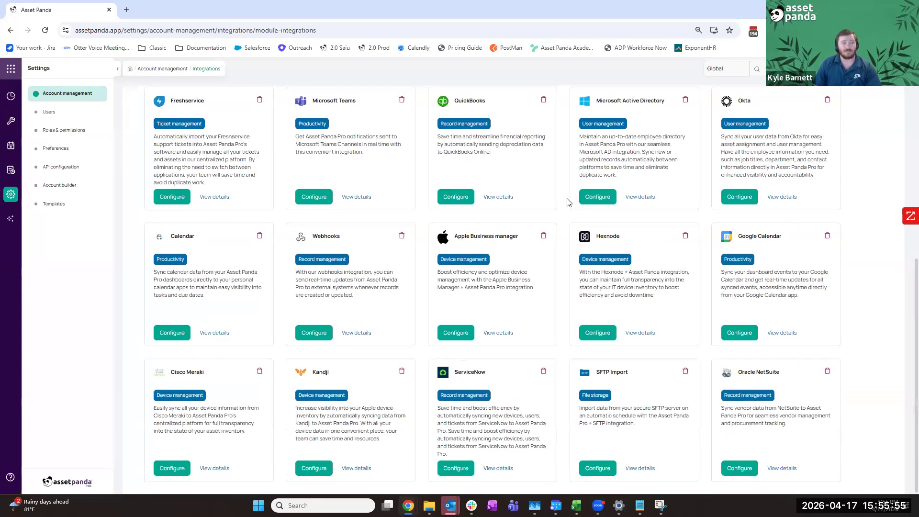
{"action": "left_click", "coordinate": [739, 468]}
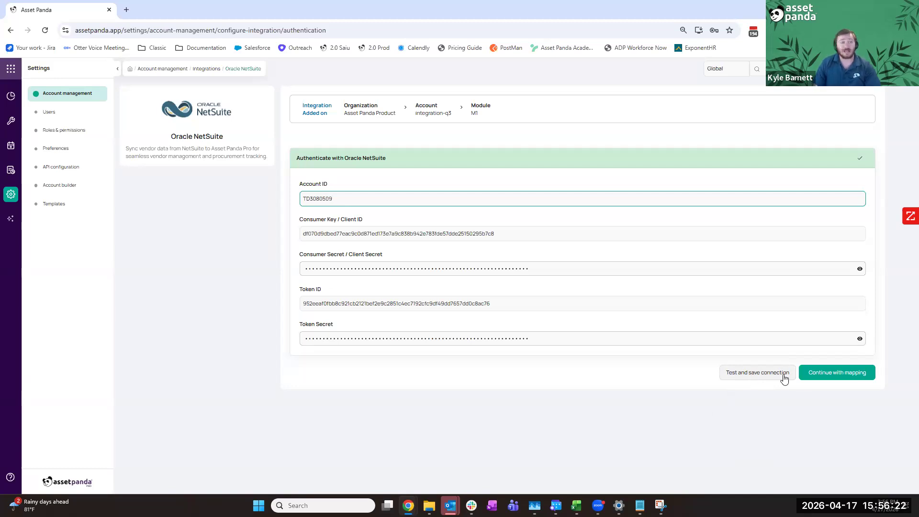
{"action": "left_click", "coordinate": [816, 373]}
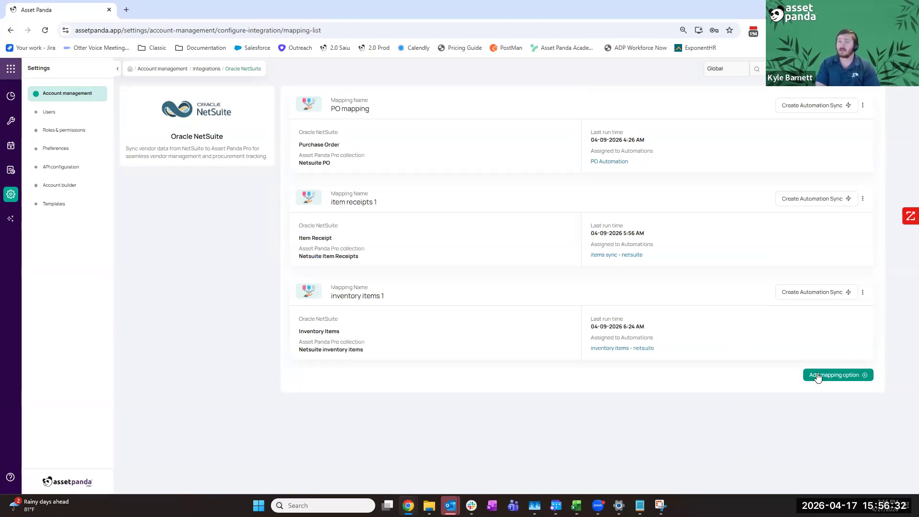
Start a new Oracle NetSuite mapping option and name it "test netsuite"
{"action": "left_click", "coordinate": [817, 375]}
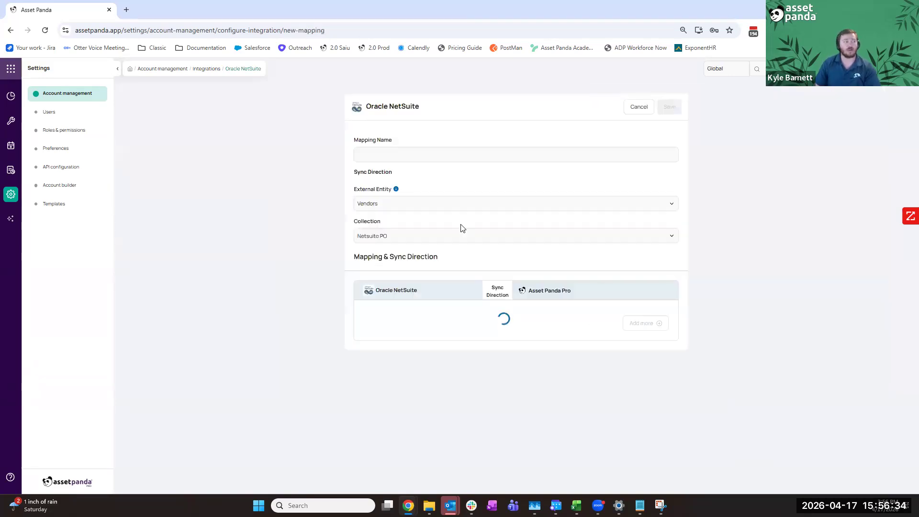
{"action": "left_click", "coordinate": [433, 155]}
{"action": "type", "text": "test net"}
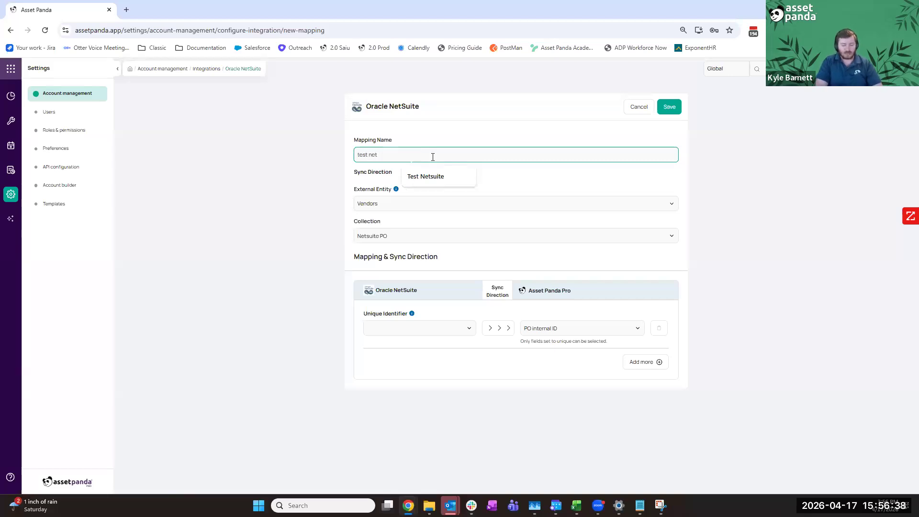
{"action": "type", "text": "suite"}
{"action": "left_click", "coordinate": [342, 180]}
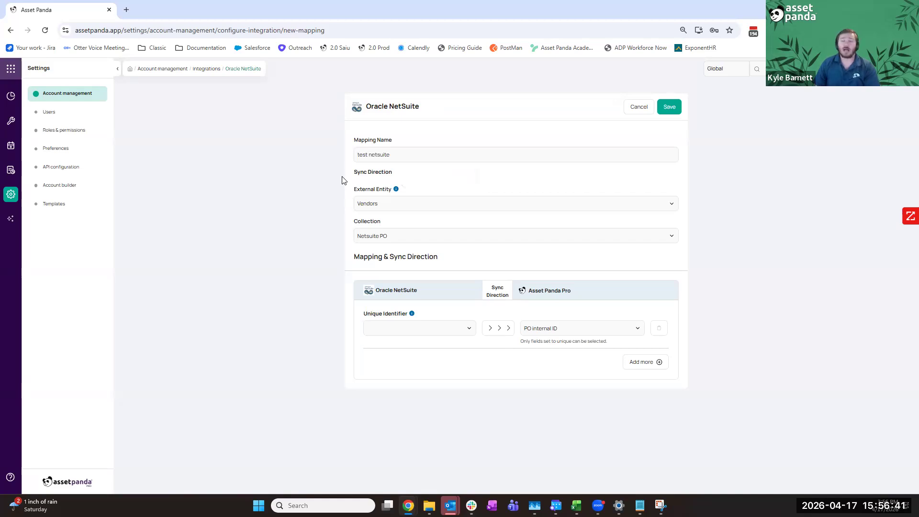
Set the mapping's external entity to Items and its collection to Netsuite inventory items
{"action": "left_click", "coordinate": [375, 203]}
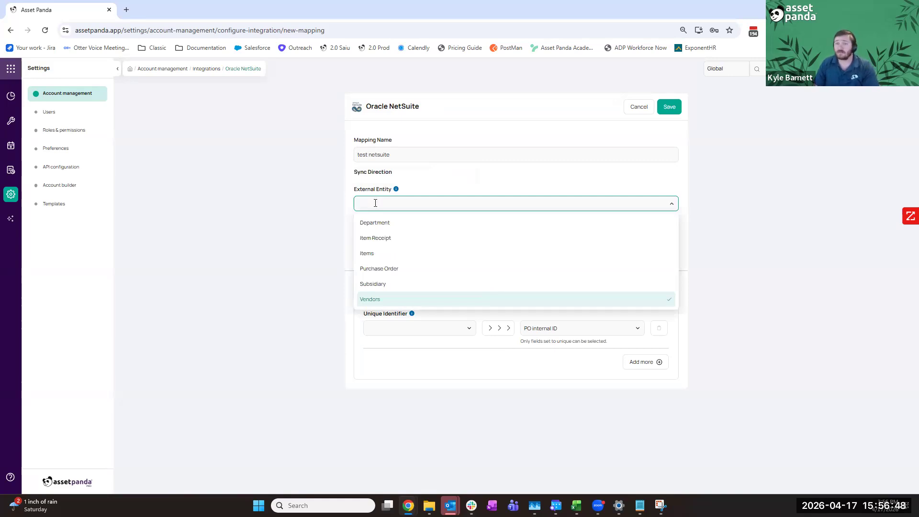
{"action": "left_click", "coordinate": [381, 253]}
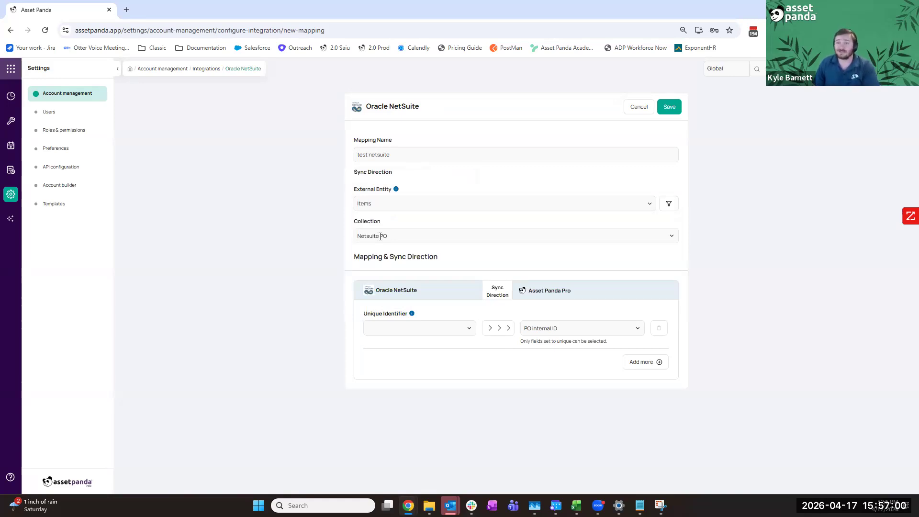
{"action": "left_click", "coordinate": [380, 236]}
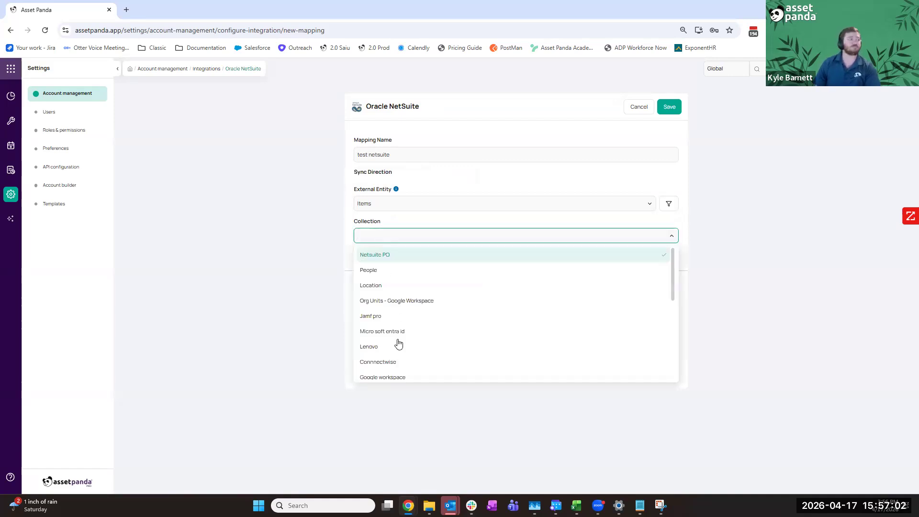
{"action": "scroll", "coordinate": [402, 351], "scroll_direction": "down", "scroll_amount": 3}
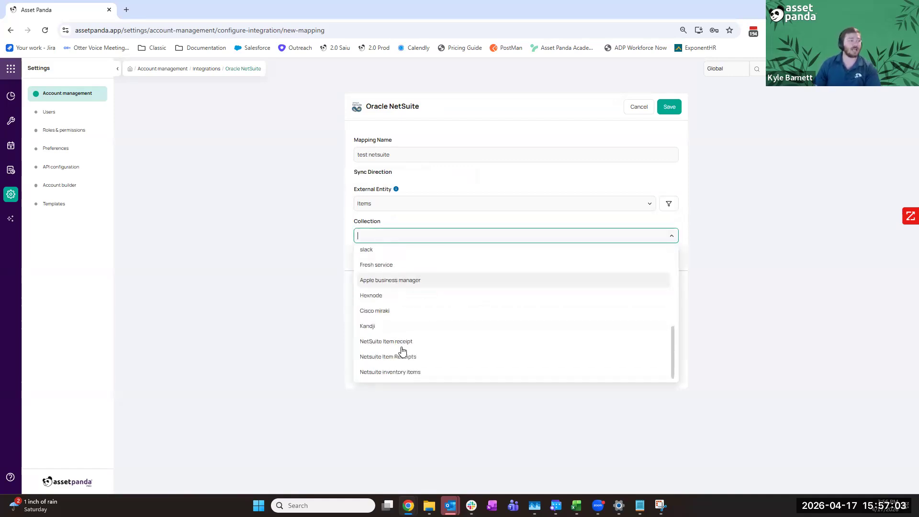
{"action": "left_click", "coordinate": [419, 377]}
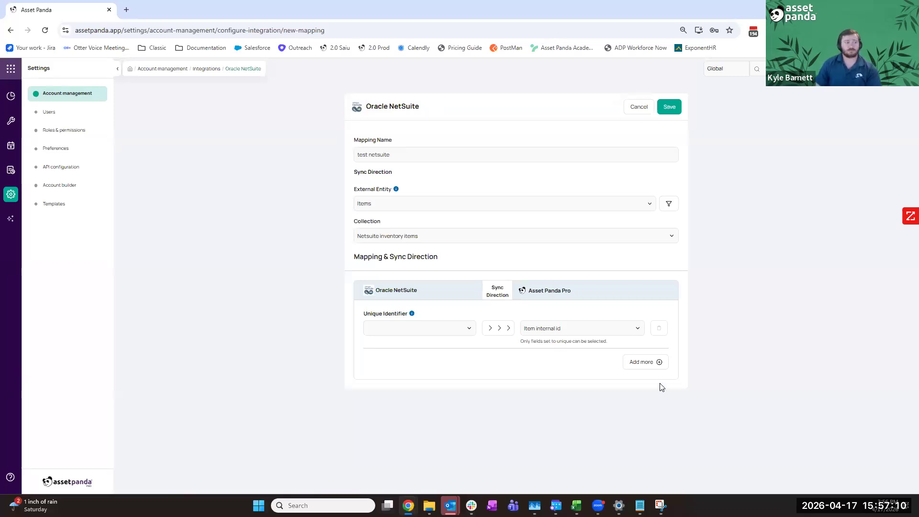
Add four more field mapping rows and set the NetSuite unique identifier to Item Internal ID
{"action": "left_click", "coordinate": [651, 363]}
{"action": "left_click", "coordinate": [647, 388]}
{"action": "left_click", "coordinate": [647, 411]}
{"action": "left_click", "coordinate": [649, 435]}
{"action": "left_click", "coordinate": [447, 331]}
{"action": "left_click", "coordinate": [441, 348]}
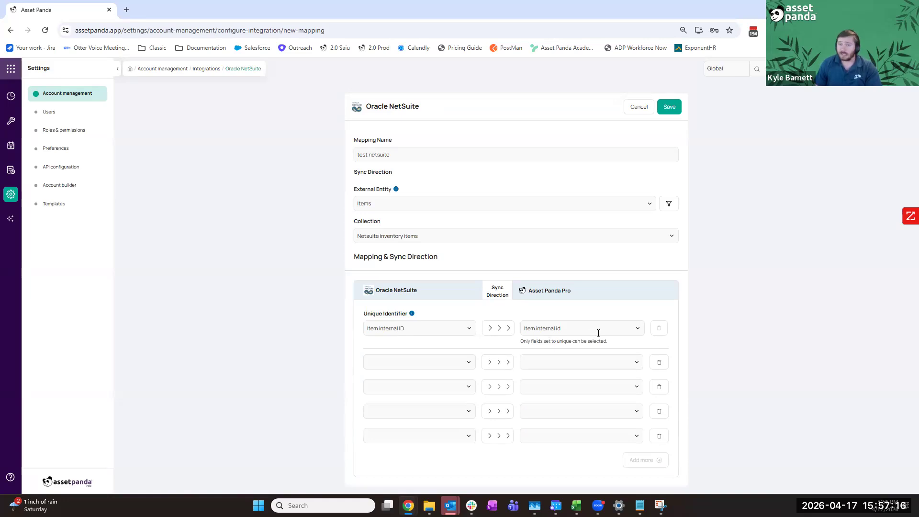
Set the NetSuite fields of the four added rows to Display Name, Item Code / Number, Purchase Cost (Base) and Total Value (On Hand)
{"action": "left_click", "coordinate": [412, 361]}
{"action": "left_click", "coordinate": [418, 274]}
{"action": "left_click", "coordinate": [413, 385]}
{"action": "left_click", "coordinate": [412, 342]}
{"action": "left_click", "coordinate": [413, 386]}
{"action": "left_click", "coordinate": [415, 328]}
{"action": "left_click", "coordinate": [415, 411]}
{"action": "scroll", "coordinate": [426, 378], "scroll_direction": "down", "scroll_amount": 5}
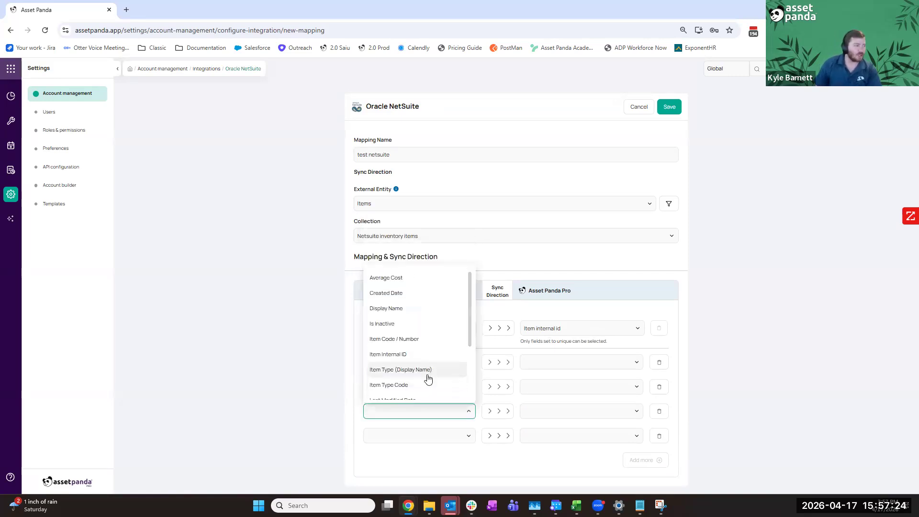
{"action": "left_click", "coordinate": [417, 347]}
{"action": "left_click", "coordinate": [402, 436]}
{"action": "scroll", "coordinate": [408, 364], "scroll_direction": "down", "scroll_amount": 4}
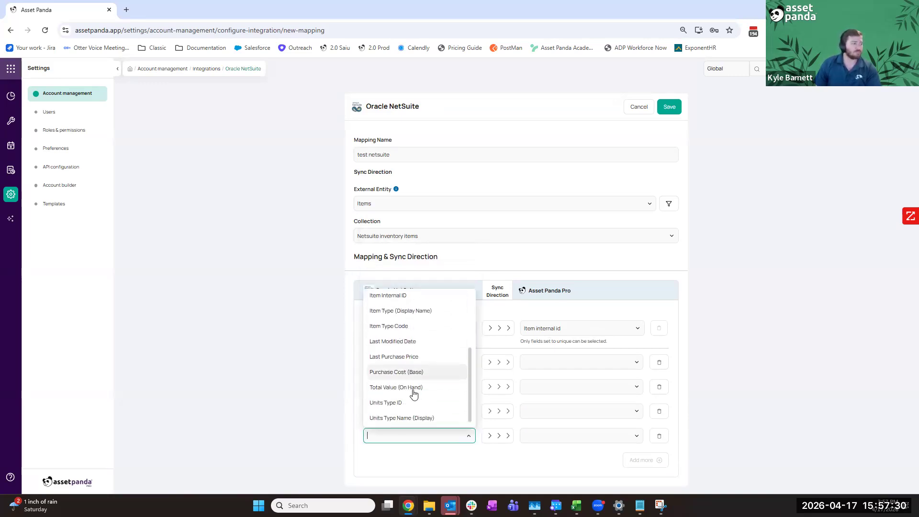
{"action": "left_click", "coordinate": [416, 388]}
Map Display Name, Item Code / Number and Purchase Cost (Base) to the Asset Panda fields Display name, item type and purchase cost
{"action": "left_click", "coordinate": [540, 364]}
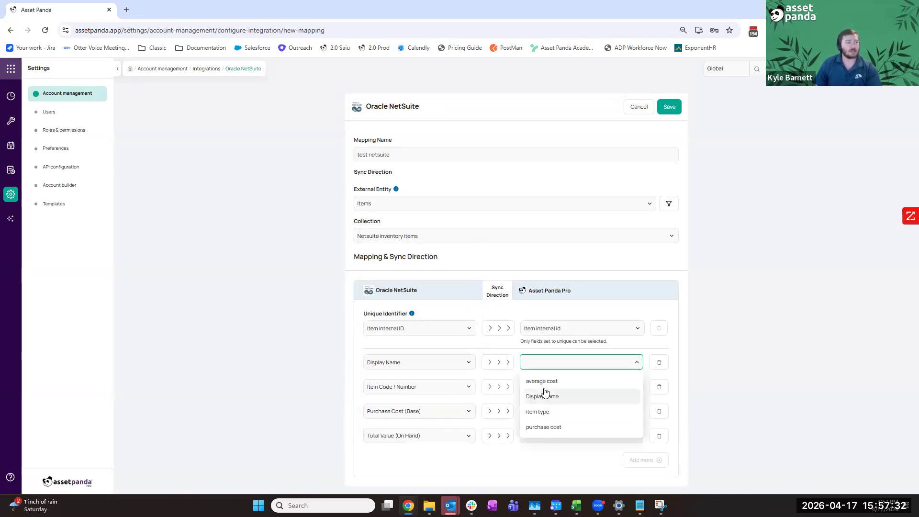
{"action": "left_click", "coordinate": [542, 394]}
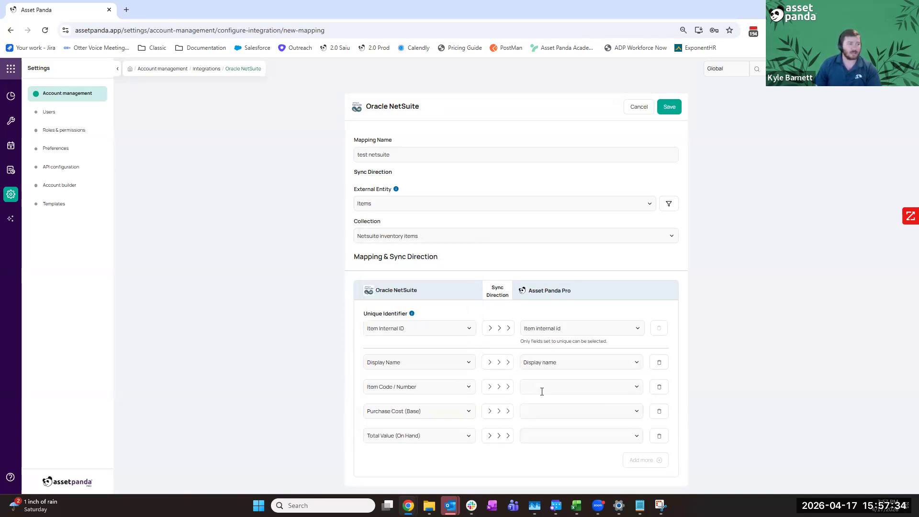
{"action": "left_click", "coordinate": [542, 391]}
{"action": "left_click", "coordinate": [550, 434]}
{"action": "left_click", "coordinate": [549, 410]}
{"action": "left_click", "coordinate": [563, 477]}
Remove the Total Value (On Hand) row from the field mapping
{"action": "left_click", "coordinate": [564, 435]}
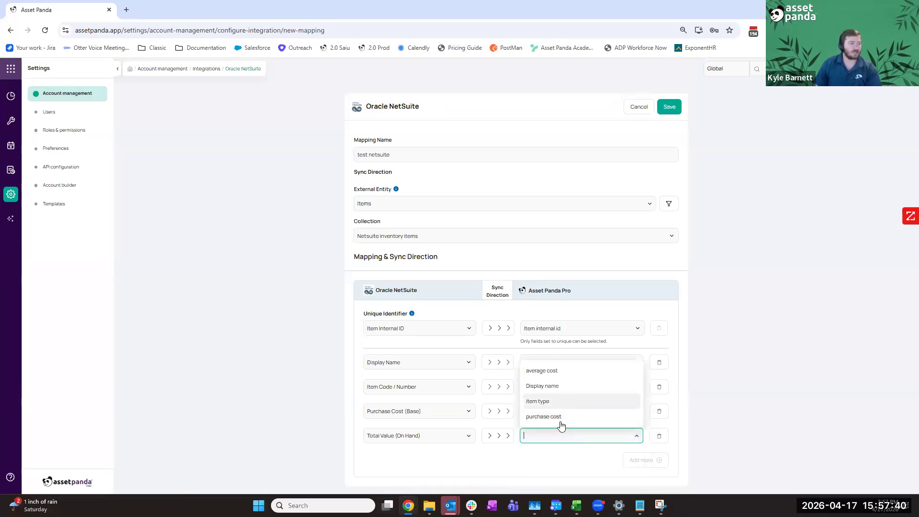
{"action": "left_click", "coordinate": [556, 441]}
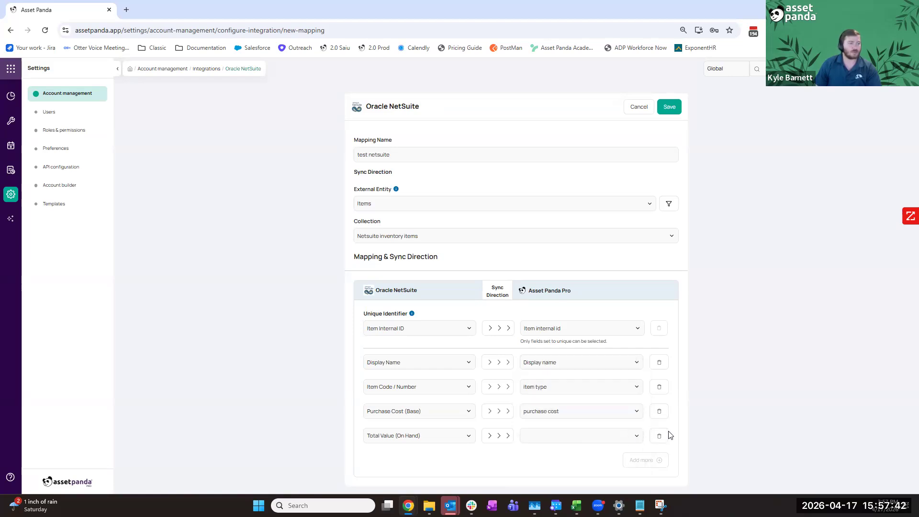
{"action": "left_click", "coordinate": [658, 435]}
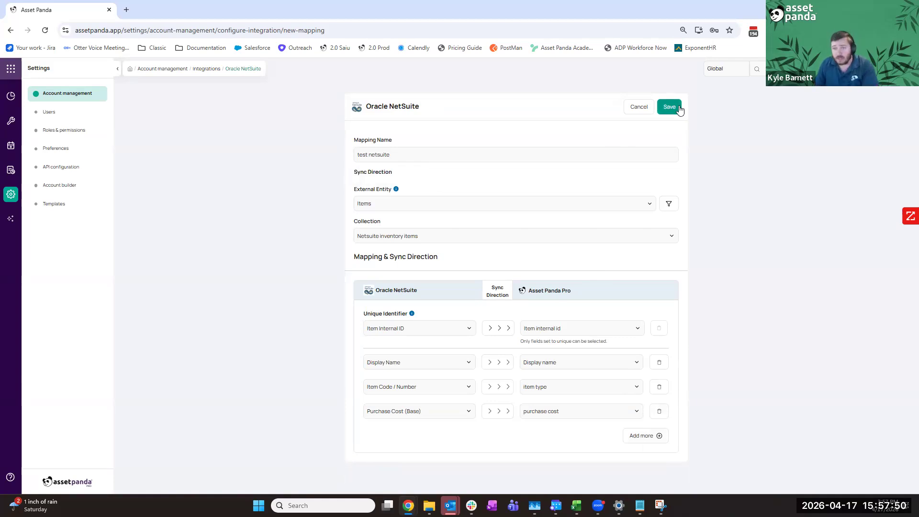
{"action": "left_click", "coordinate": [668, 204]}
{"action": "left_click", "coordinate": [345, 297]}
{"action": "left_click", "coordinate": [337, 318]}
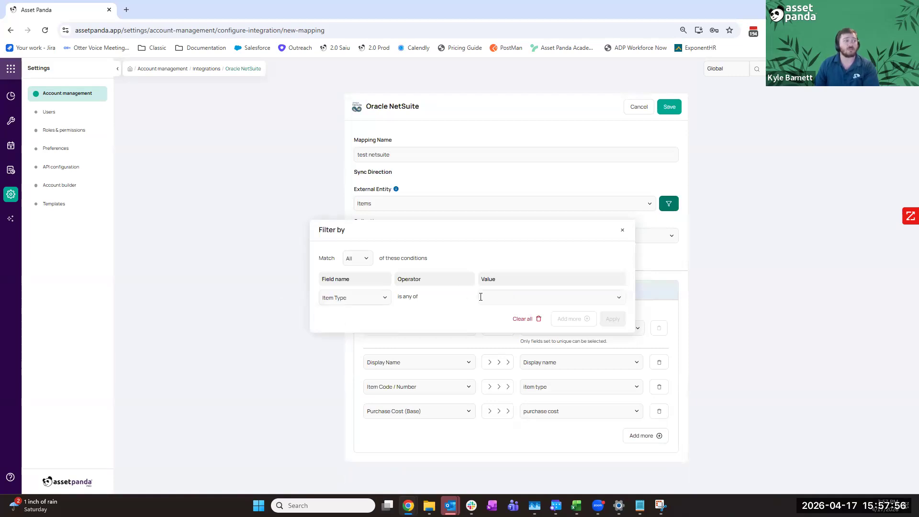
{"action": "left_click", "coordinate": [517, 296]}
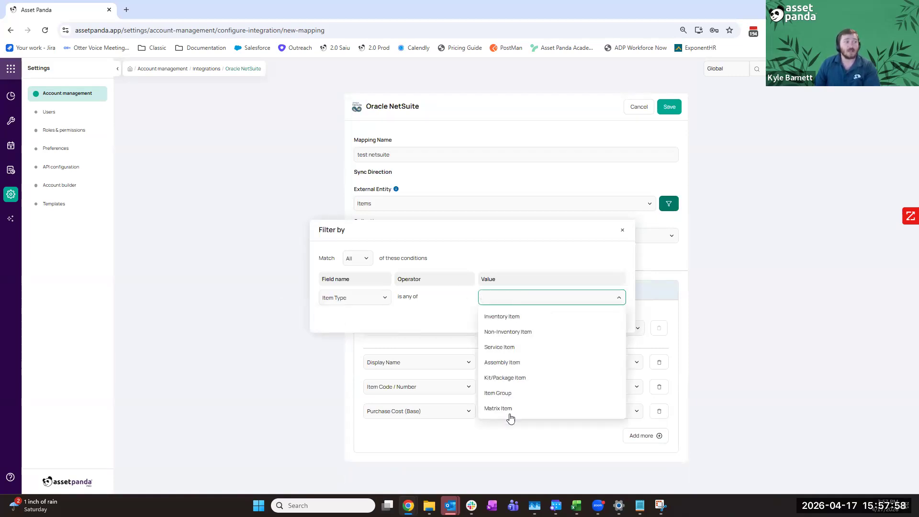
{"action": "left_click", "coordinate": [517, 318]}
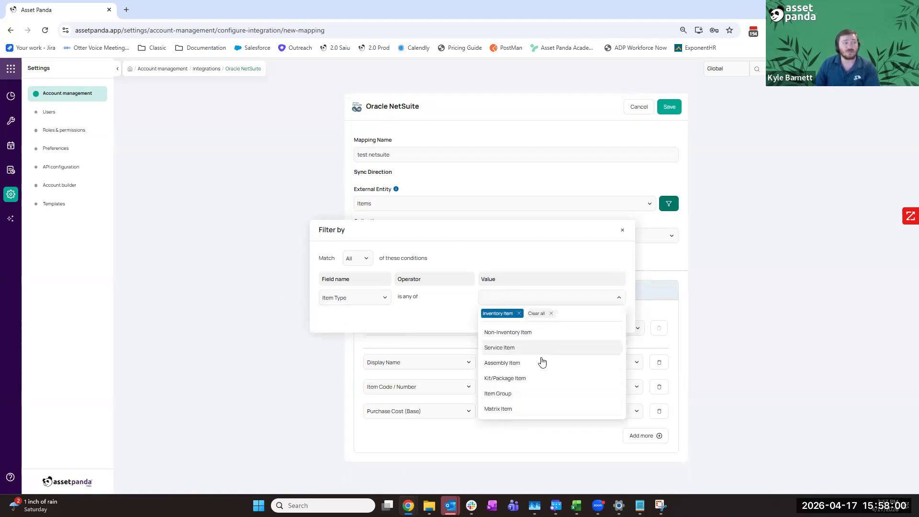
{"action": "left_click", "coordinate": [623, 231]}
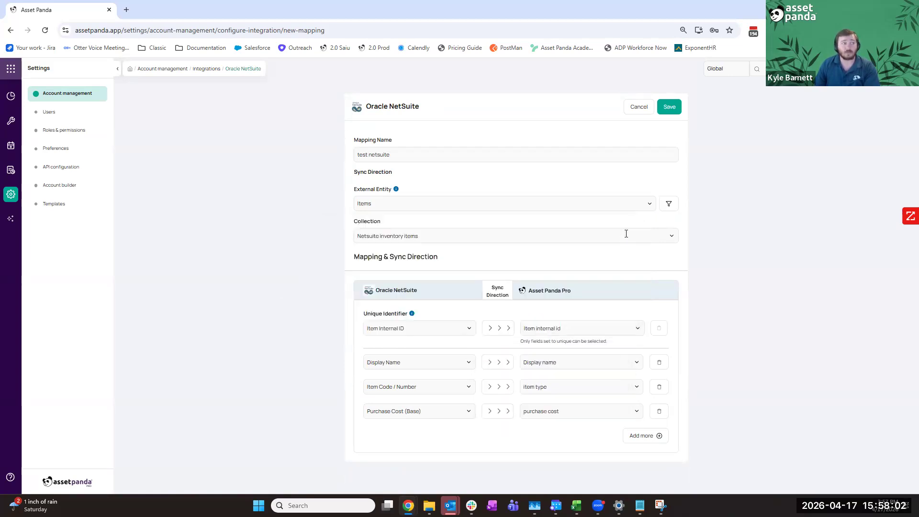
Save the mapping and create an automation sync for test netsuite named "TEst Invenentory NEtsuite-KB"
{"action": "left_click", "coordinate": [671, 106]}
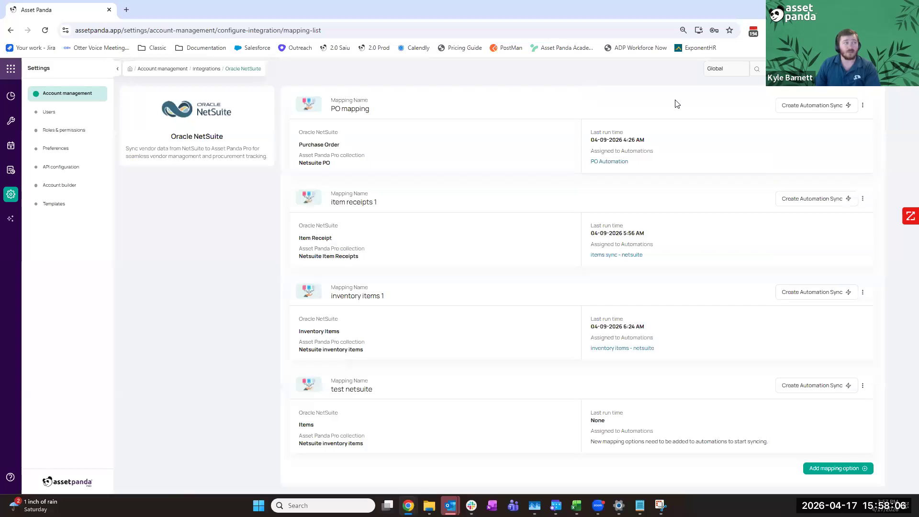
{"action": "left_click", "coordinate": [820, 384]}
{"action": "type", "text": "TEst Invententory NEtsuite-KB"}
{"action": "left_click", "coordinate": [530, 321]}
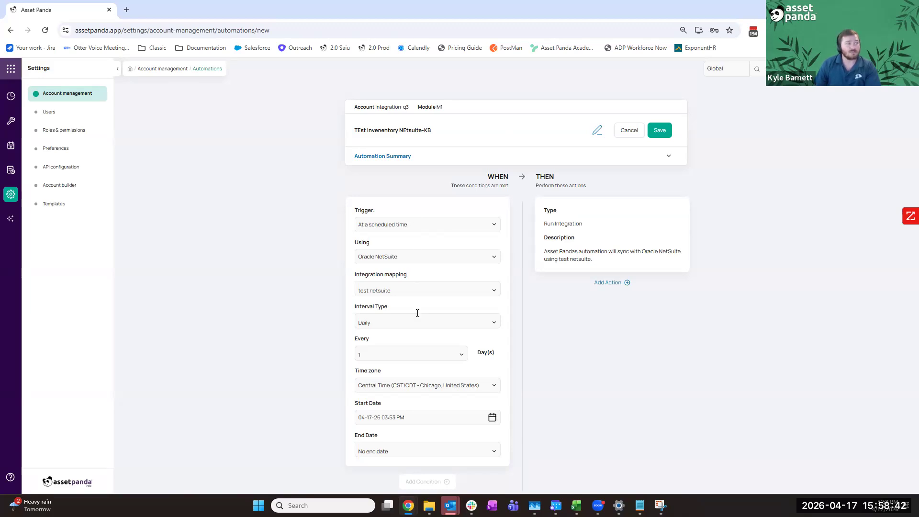
Change the automation's interval type to Hourly
{"action": "left_click_drag", "start_coordinate": [356, 307], "coordinate": [412, 309]}
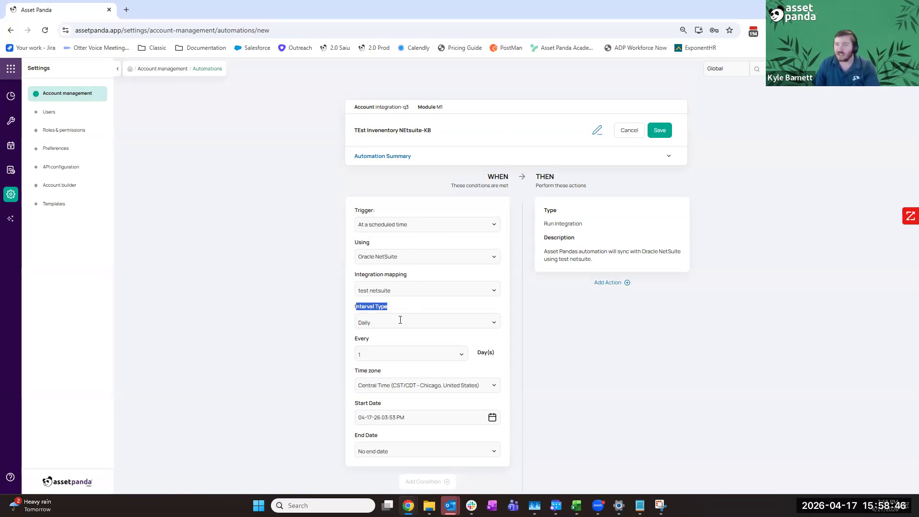
{"action": "left_click", "coordinate": [400, 319]}
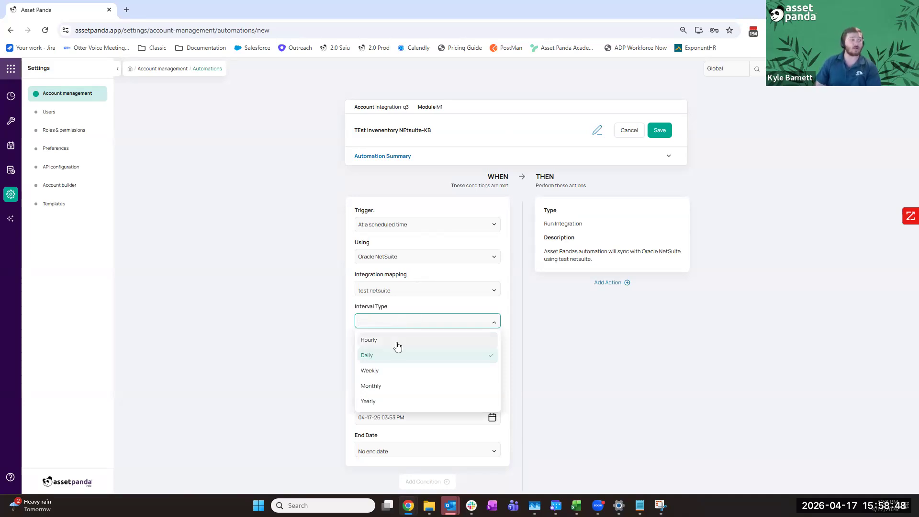
{"action": "left_click", "coordinate": [397, 340]}
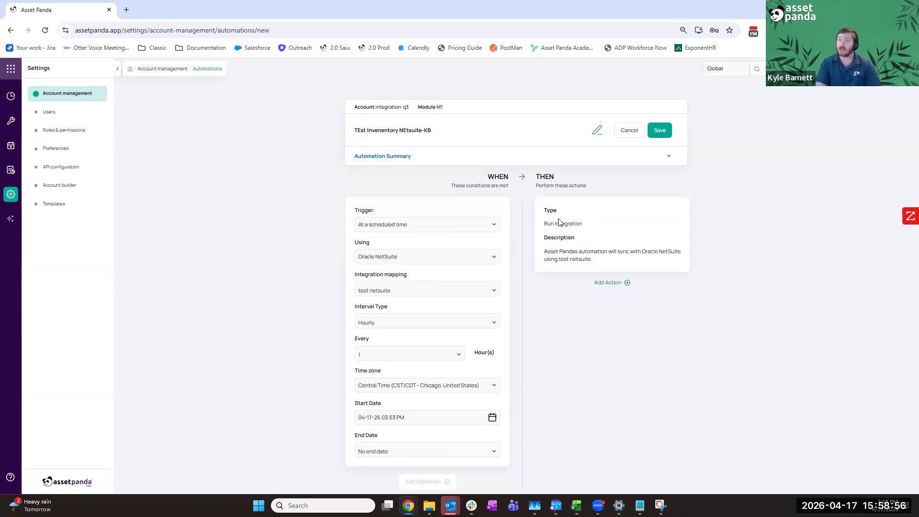
Add an email notification action to the automation and remove it again
{"action": "left_click", "coordinate": [622, 283]}
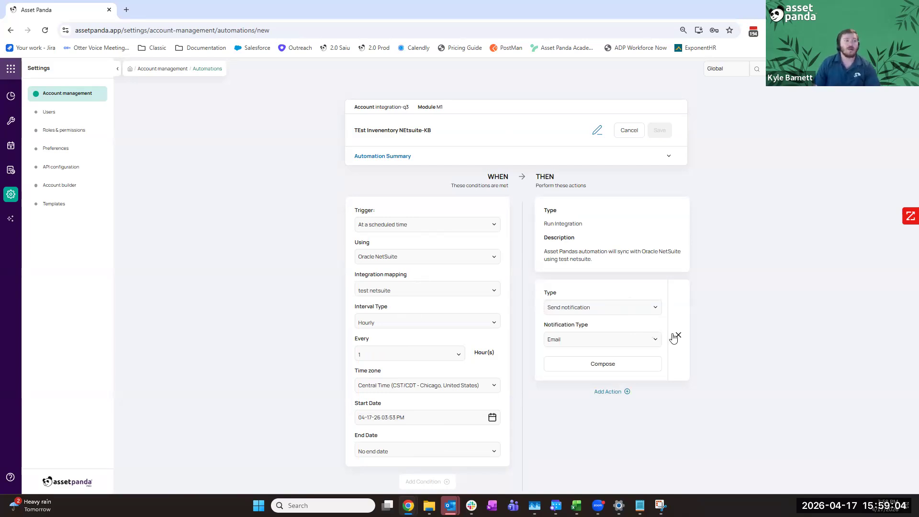
{"action": "left_click", "coordinate": [678, 335]}
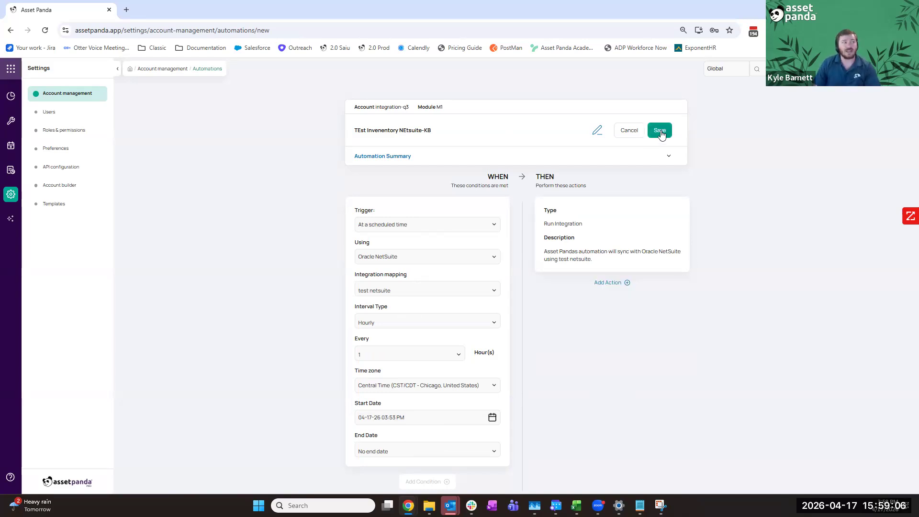